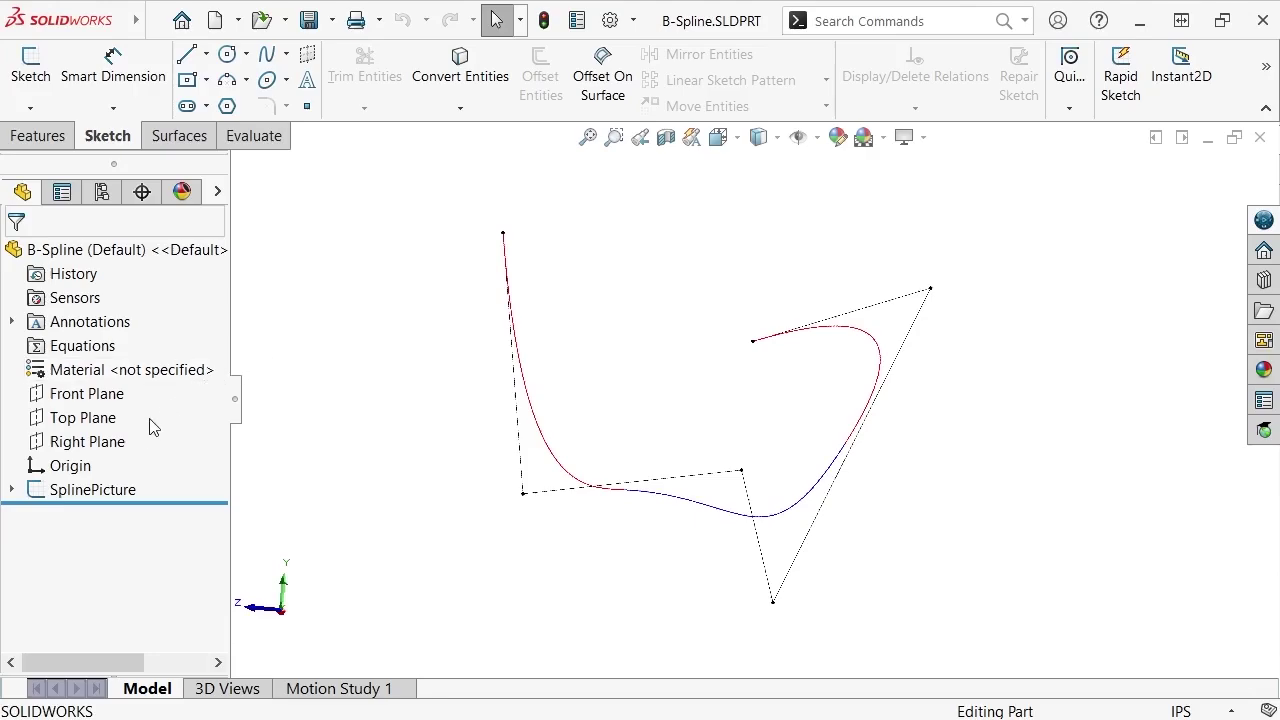
Start Sketch1 on the Right Plane and zoom and pan so the picture's curve fills the view.
click(116, 444)
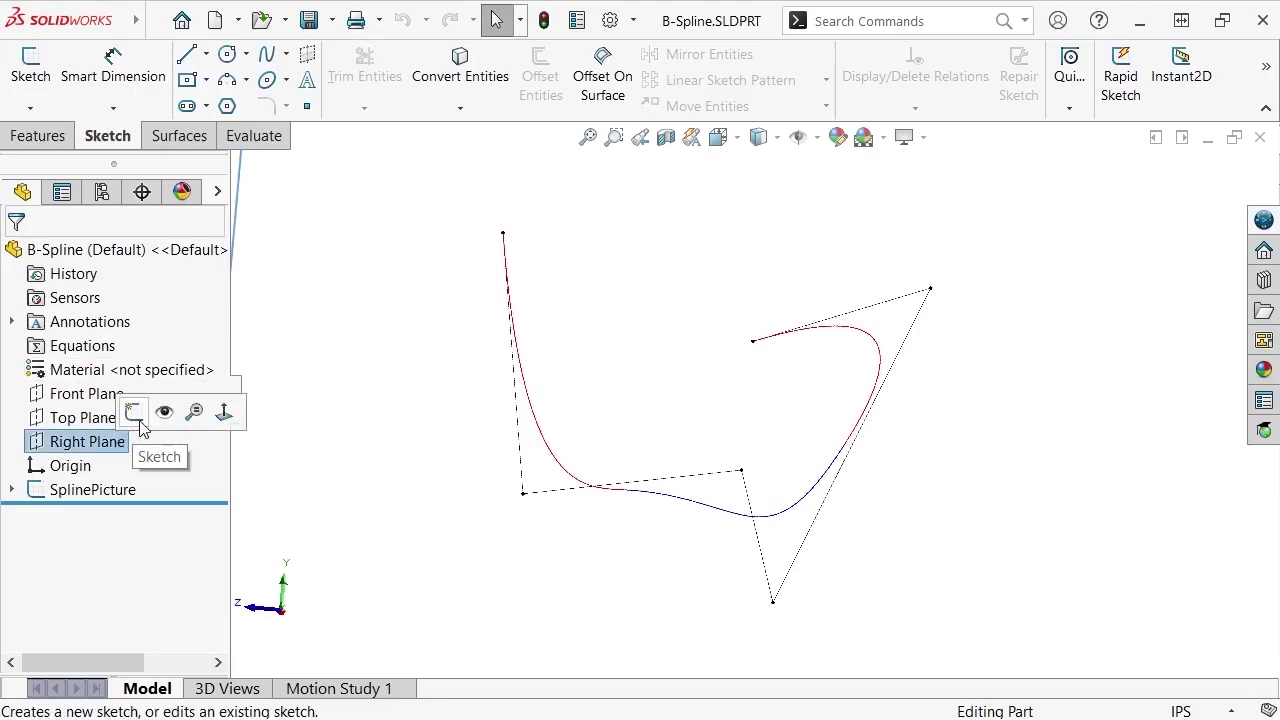
click(134, 412)
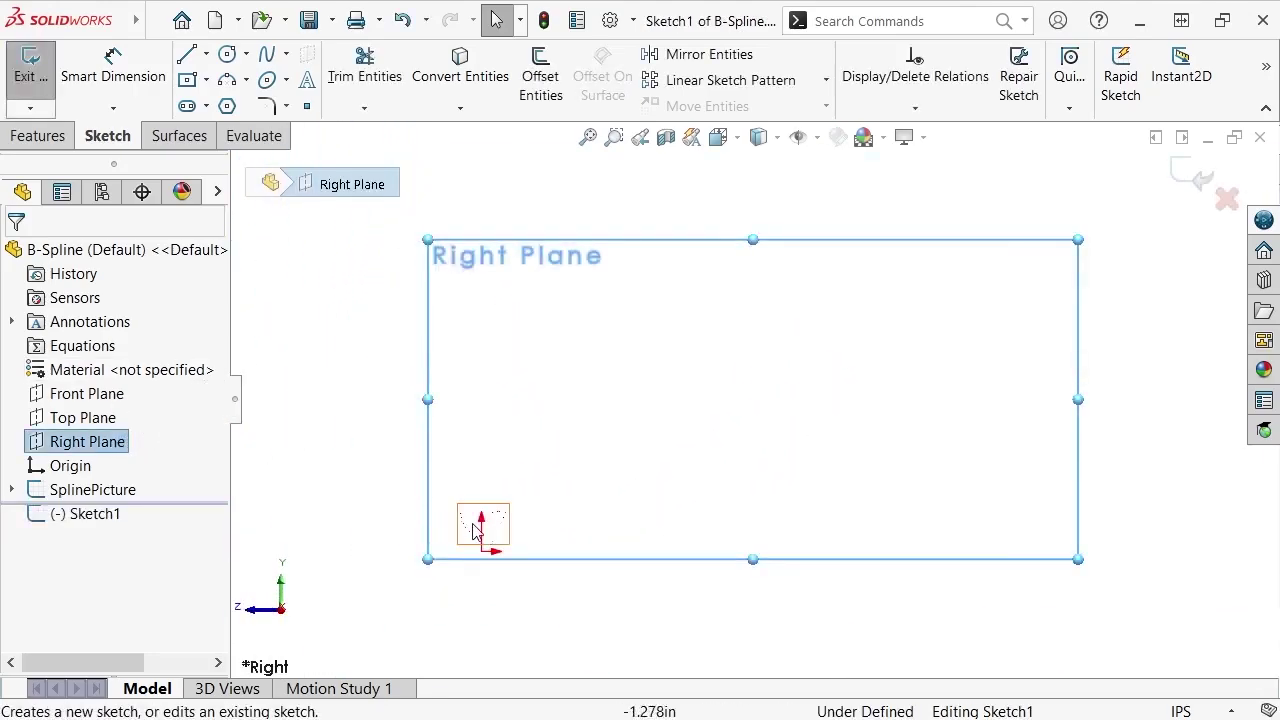
scroll(492, 525, down, 5)
scroll(498, 535, down, 6)
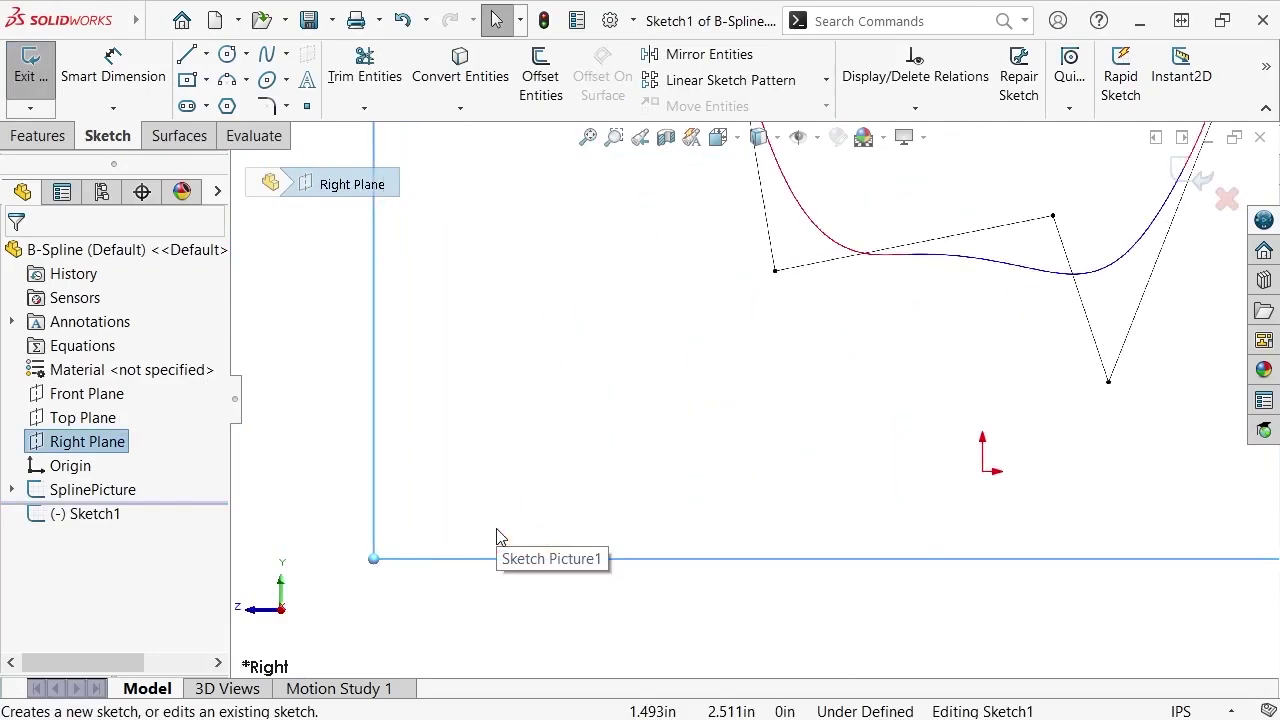
ctrl+middle_drag(724, 283, 483, 540)
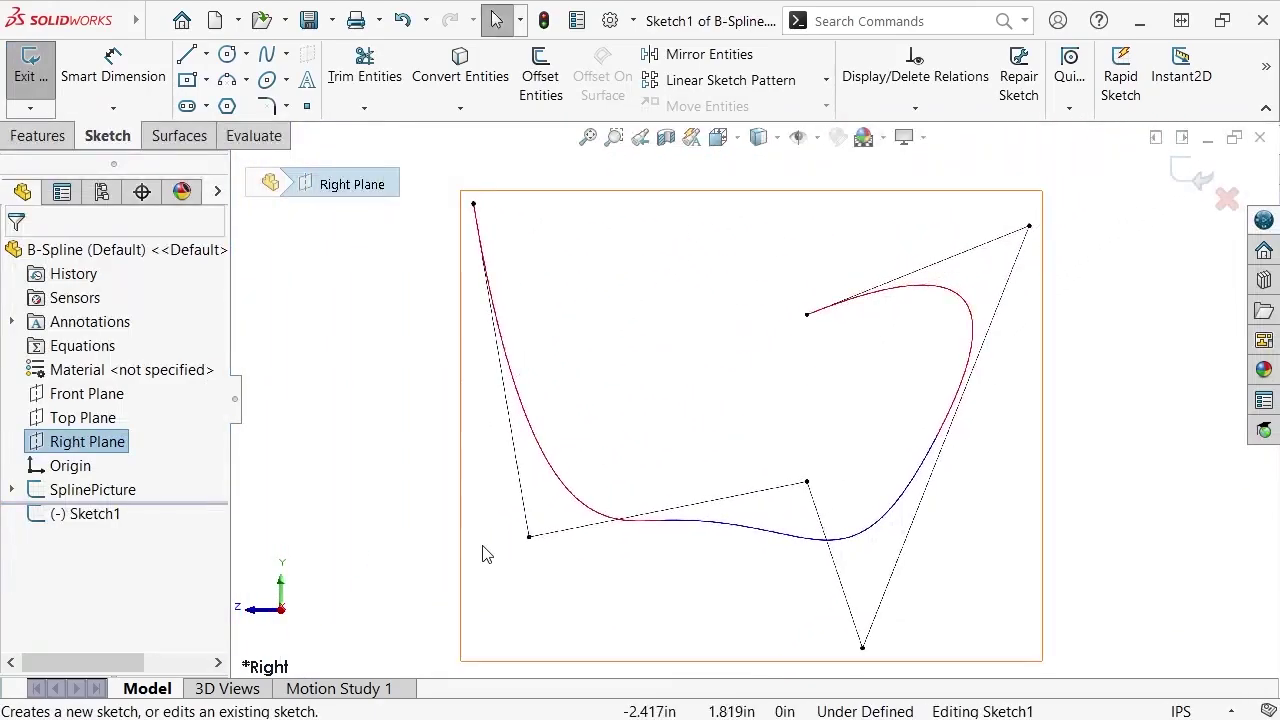
Trace the red reference curve with a spline from its top-left endpoint to its inner end.
click(266, 58)
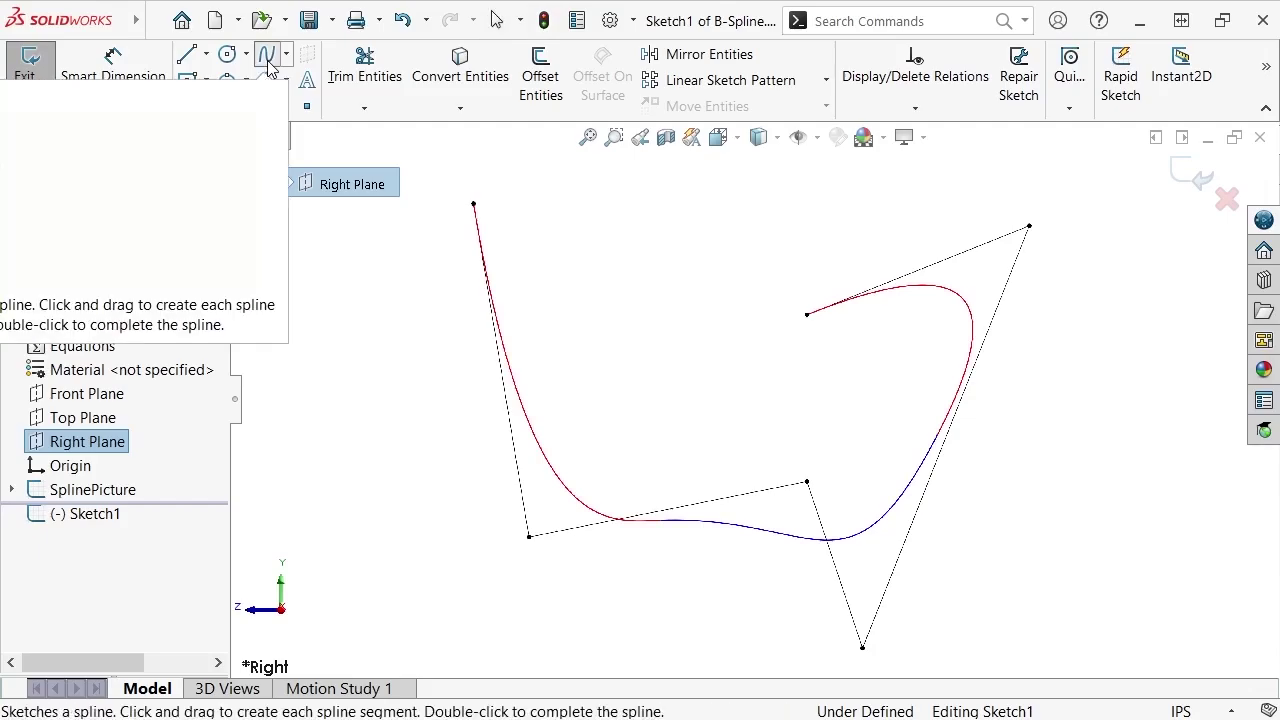
click(476, 206)
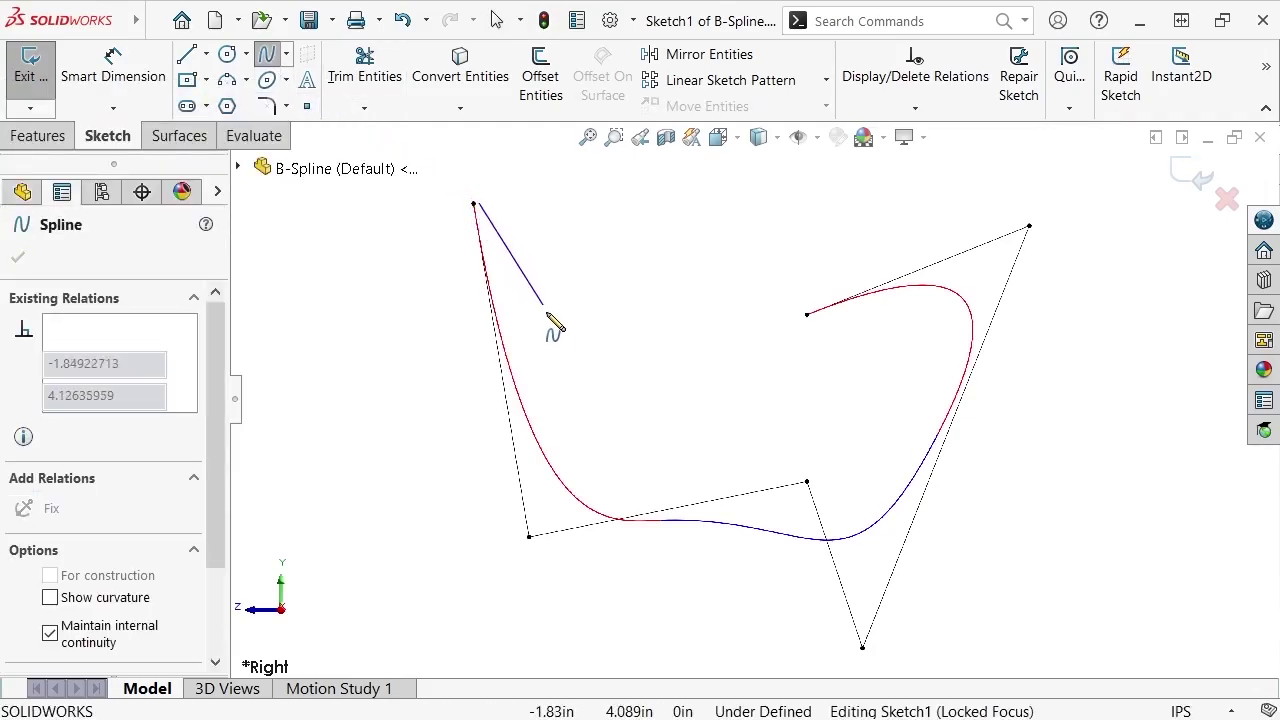
click(662, 514)
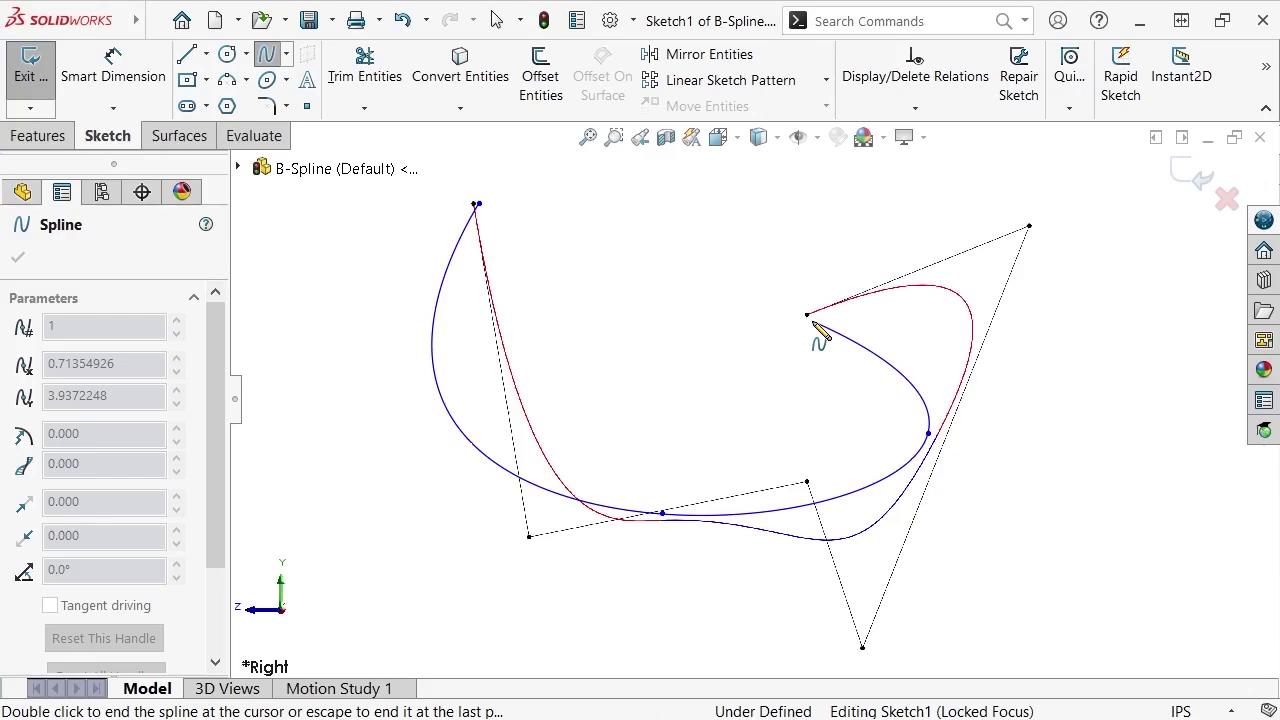
double_click(812, 323)
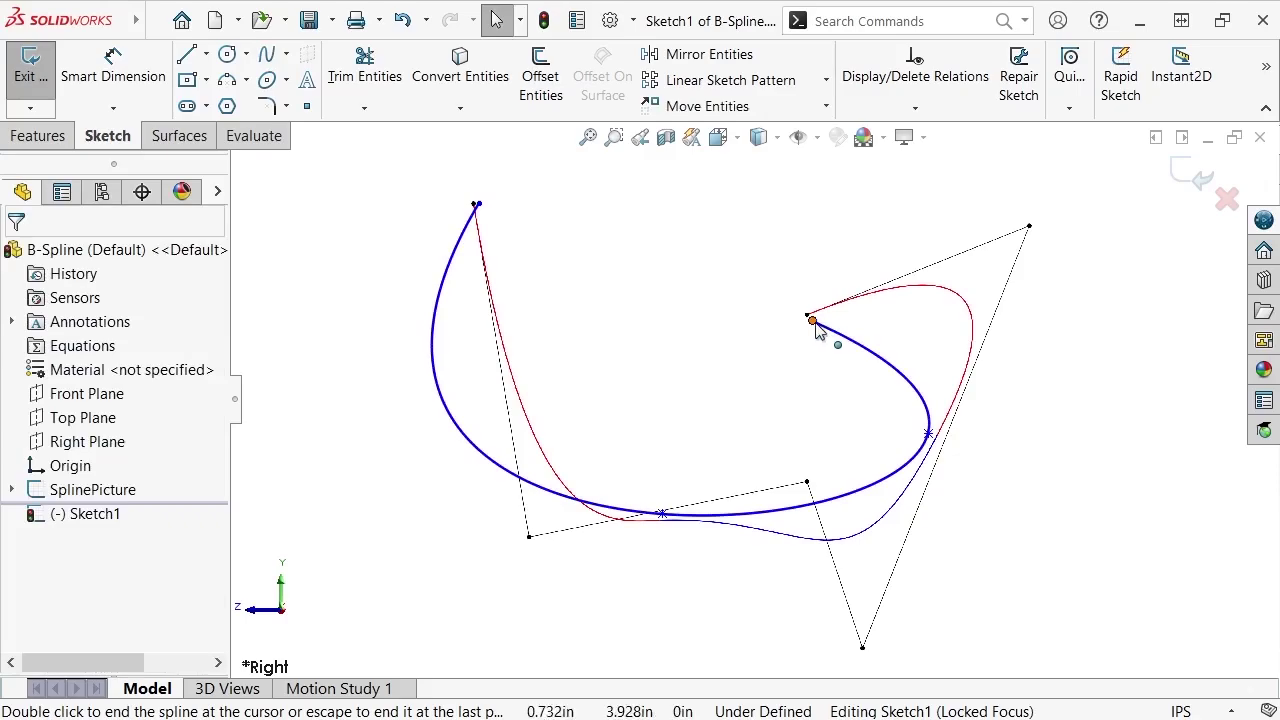
Drag the spline's end, start and bottom tangent handles so it follows the red picture curve.
click(840, 341)
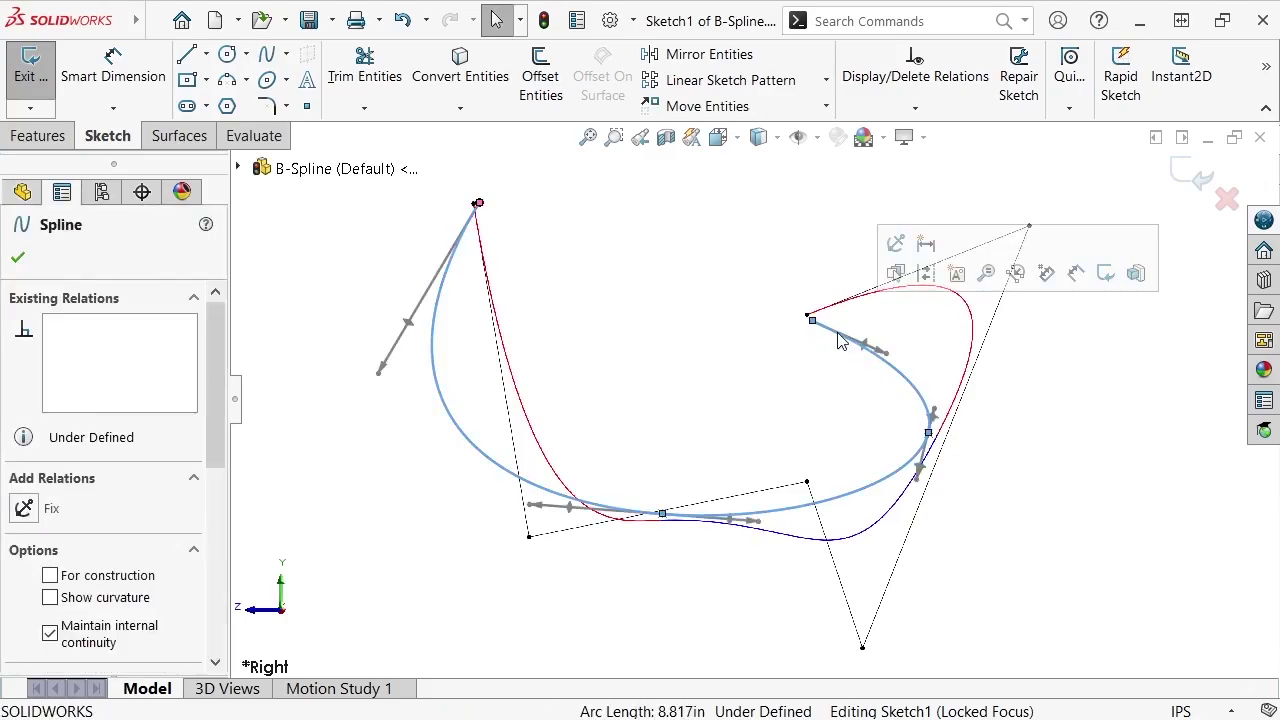
mouse_move(884, 352)
mouse_down()
mouse_move(870, 335)
mouse_move(990, 258)
mouse_move(970, 248)
mouse_up()
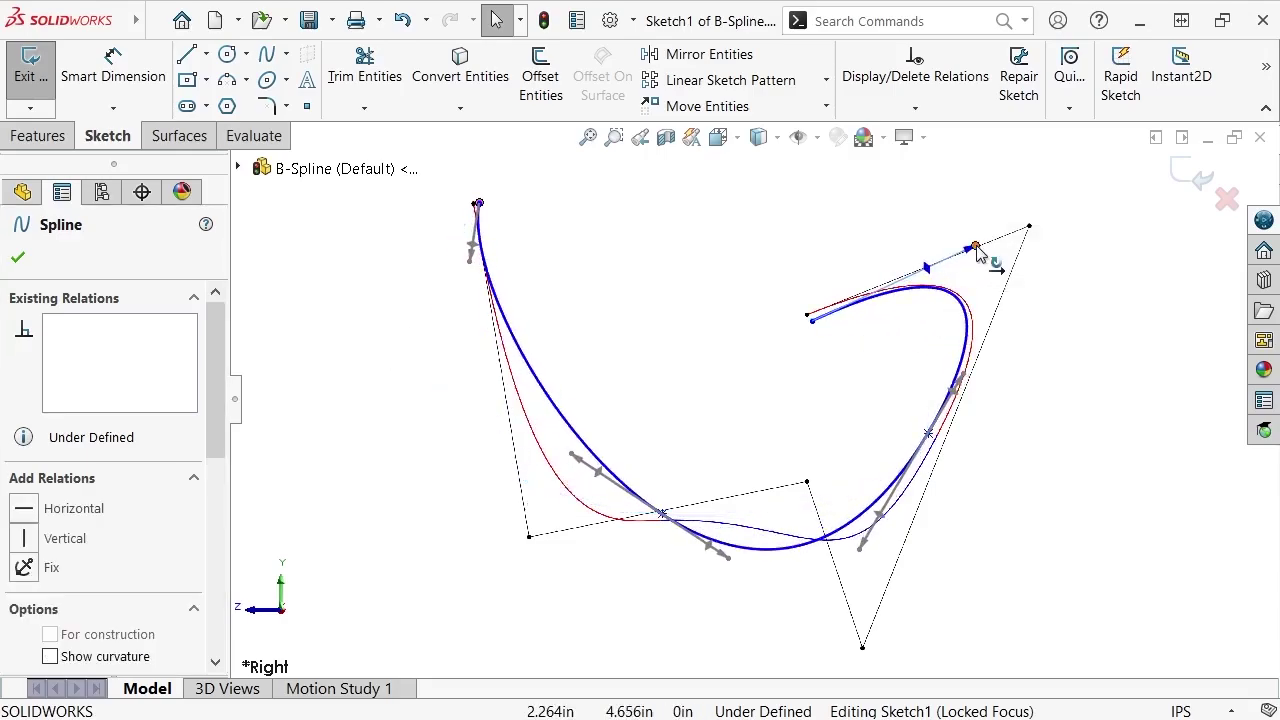
drag(471, 258, 530, 455)
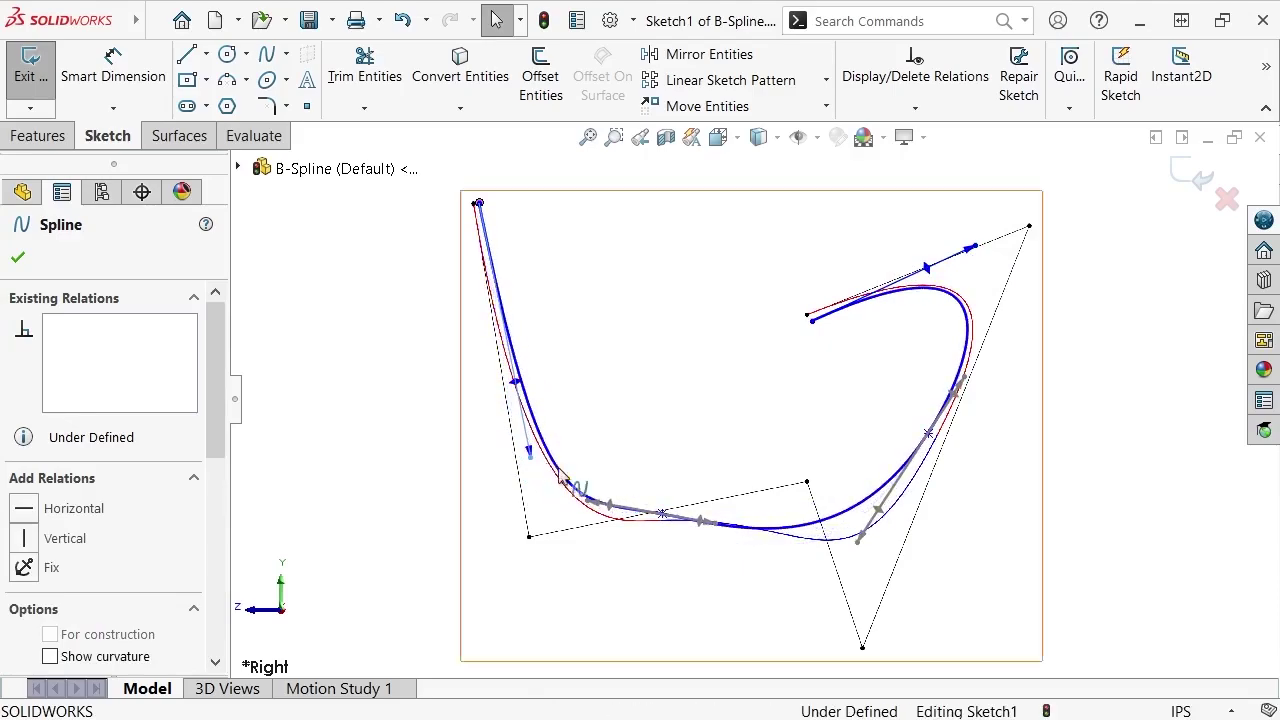
drag(714, 530, 766, 510)
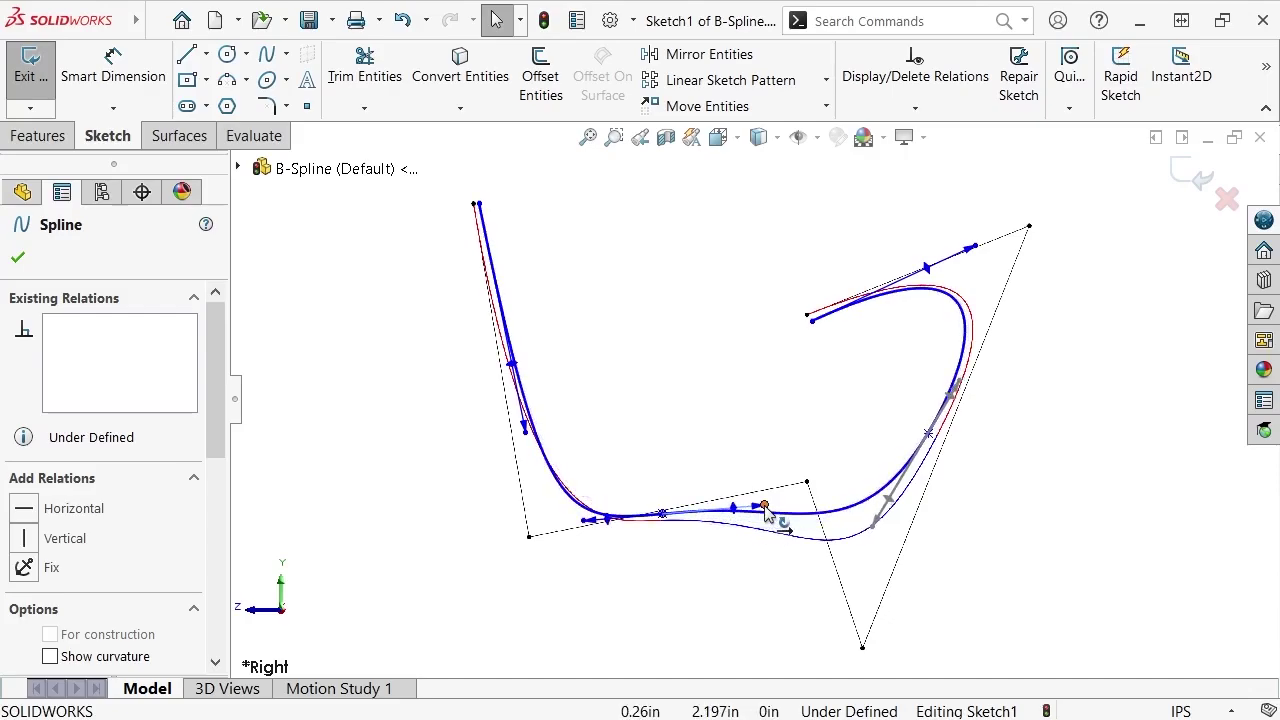
Show the spline's control polygon and drag four vertices to reshape its lower and right bends.
right_click(842, 516)
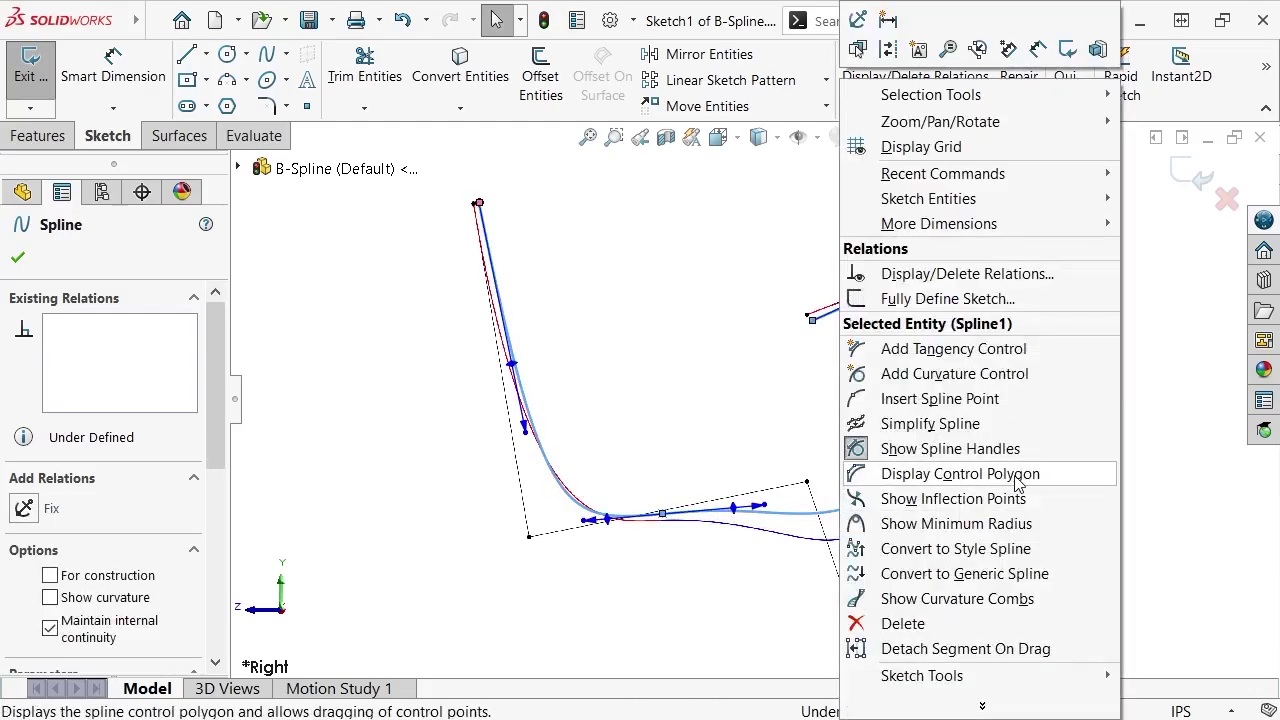
click(1061, 483)
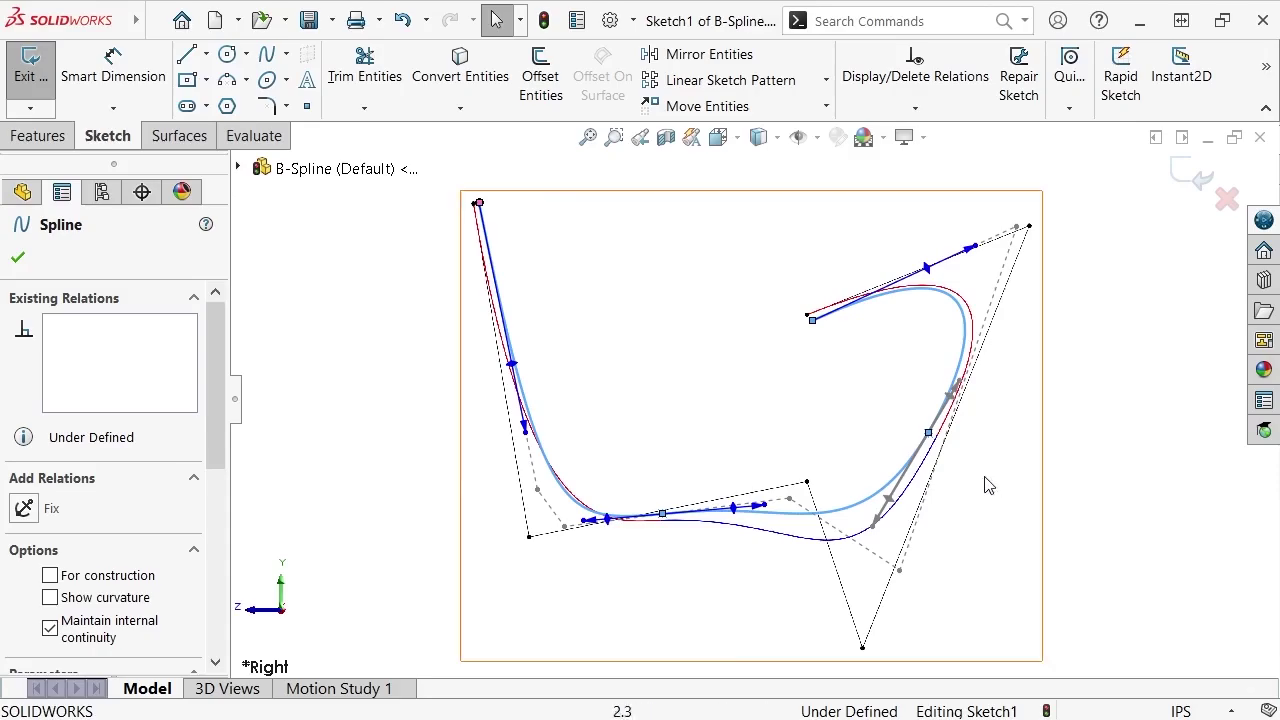
drag(566, 527, 528, 537)
drag(536, 490, 527, 499)
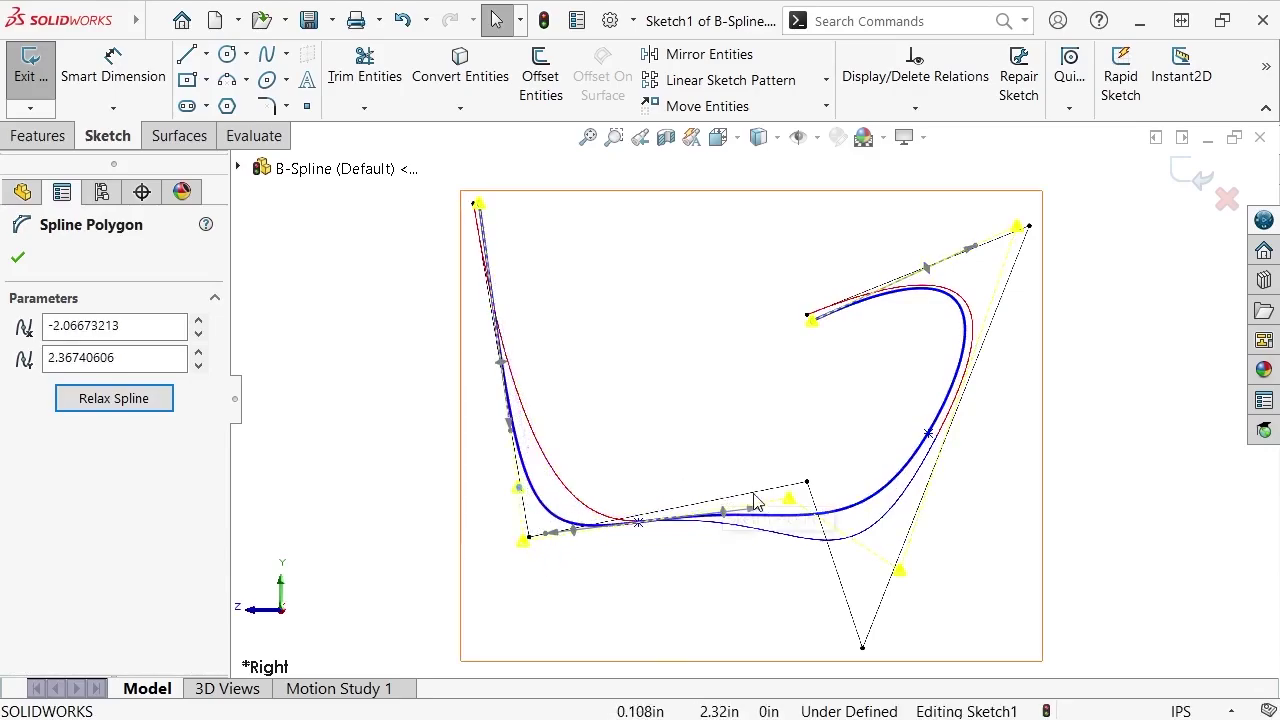
drag(808, 517, 812, 483)
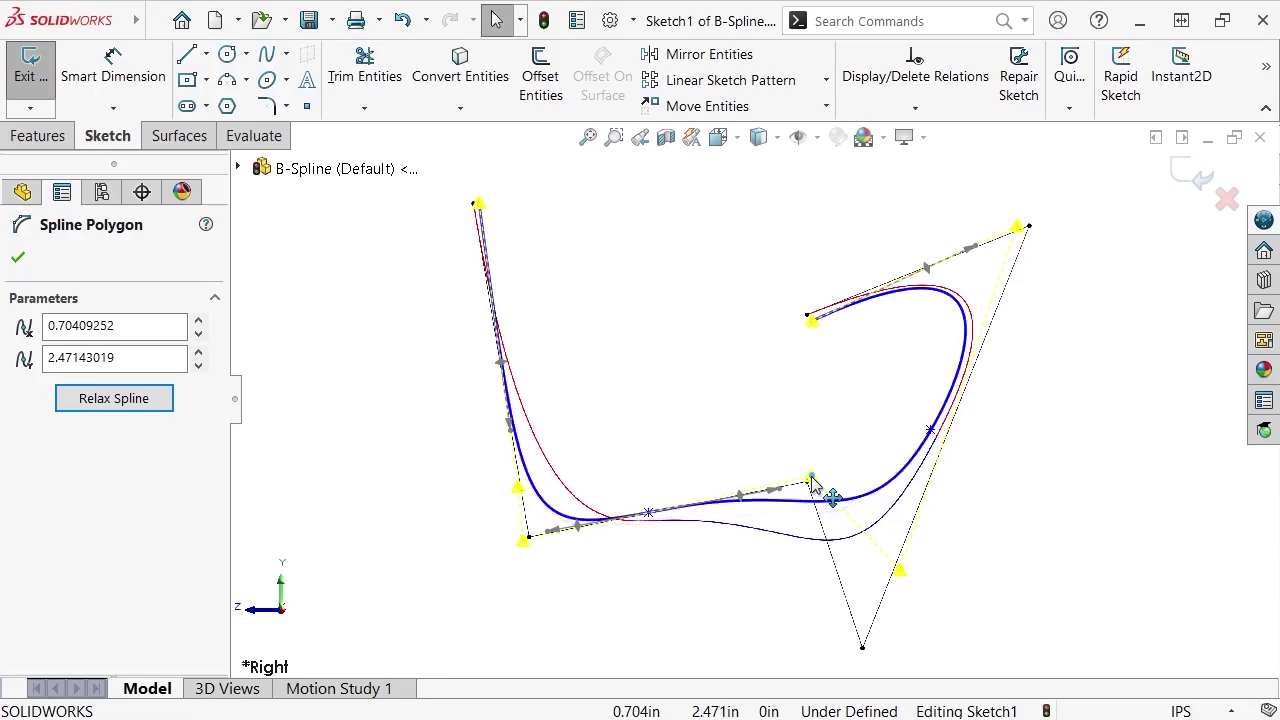
drag(903, 580, 863, 660)
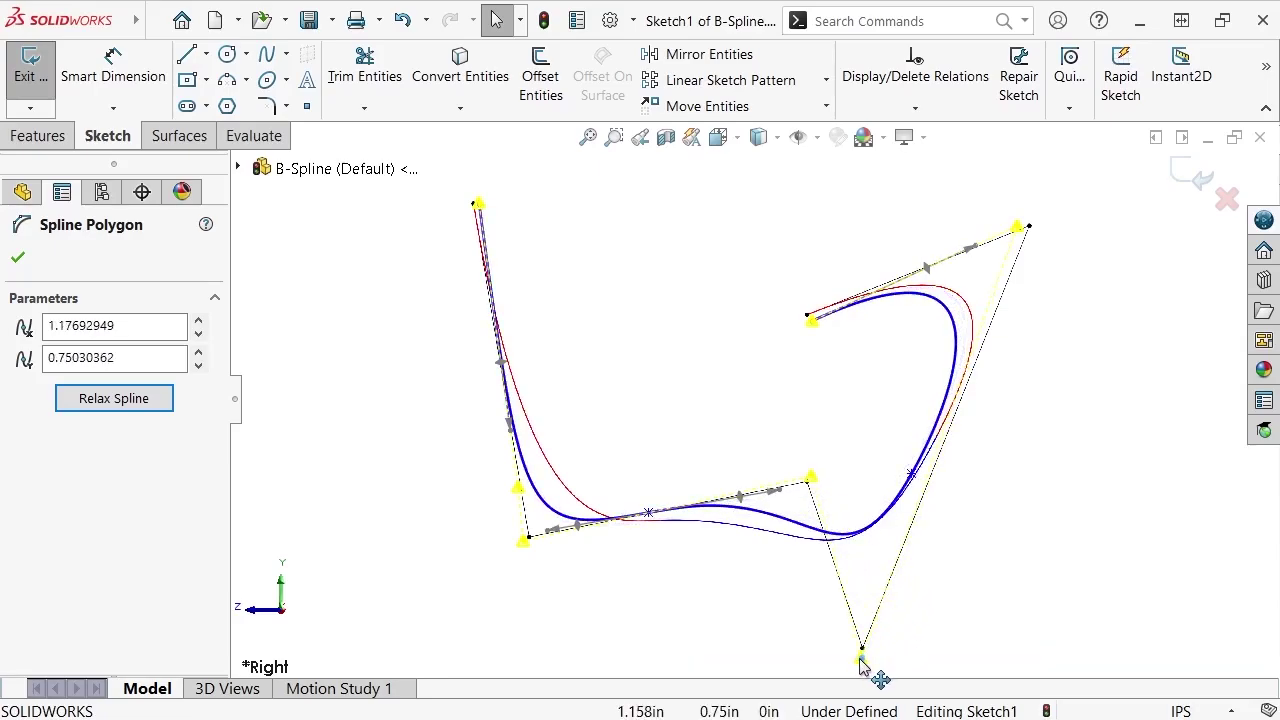
Turn on curvature combs for the spline with Scale 25 and Density 250.
click(826, 656)
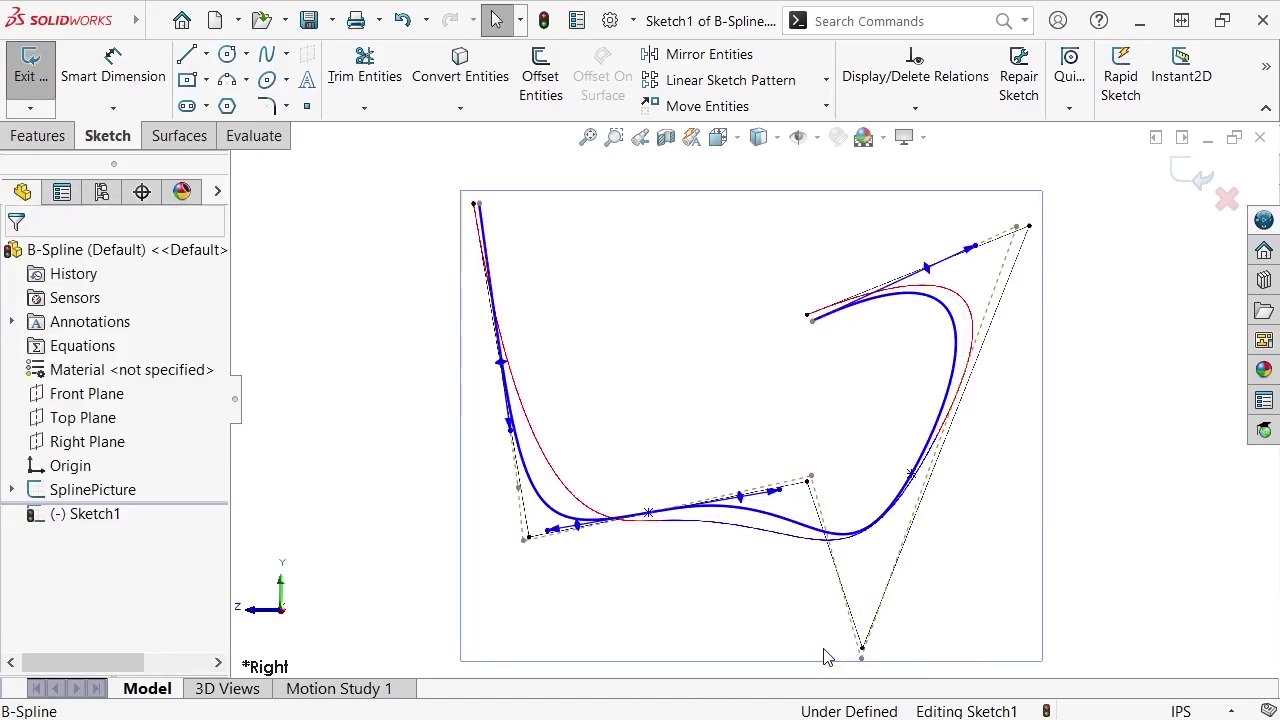
click(822, 540)
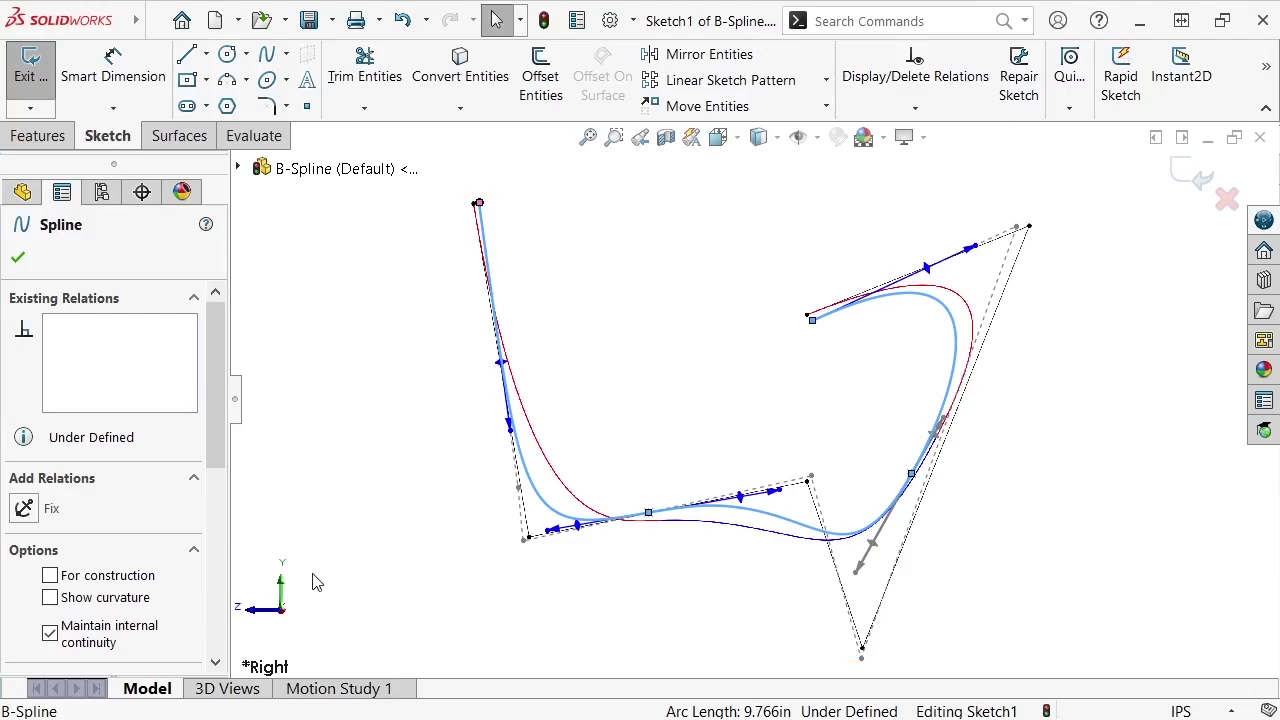
click(52, 599)
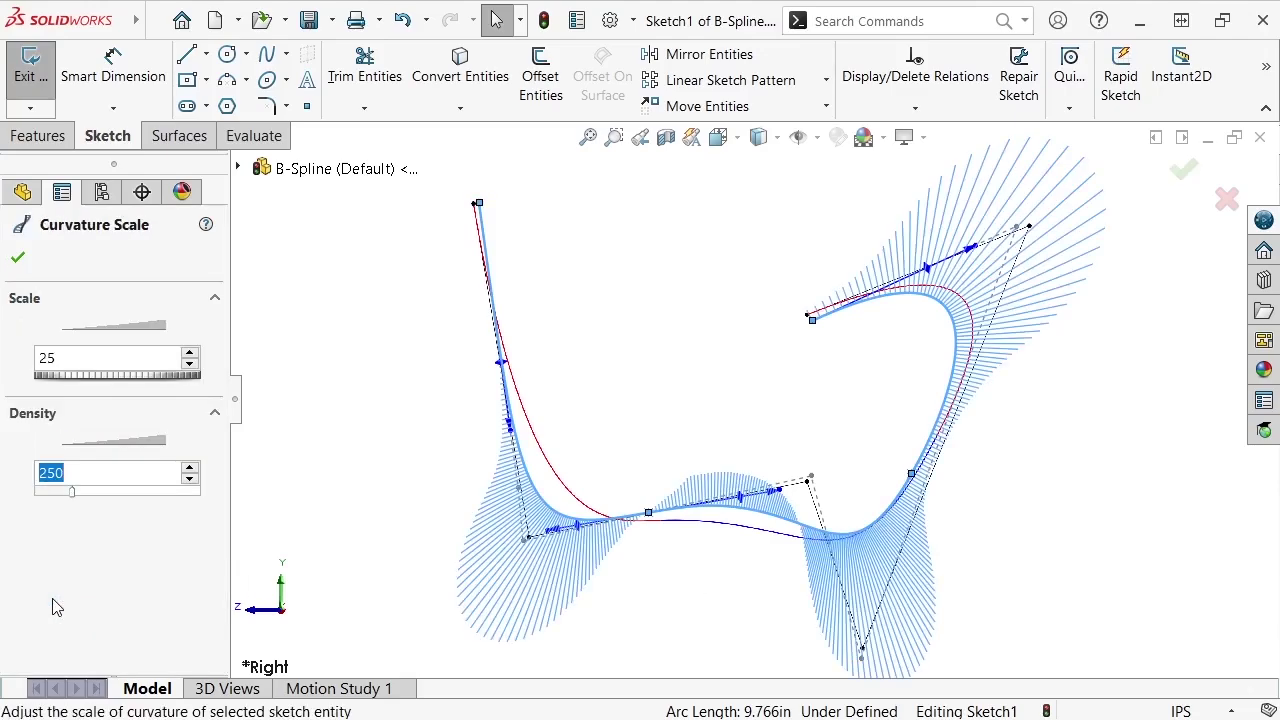
click(73, 357)
click(17, 257)
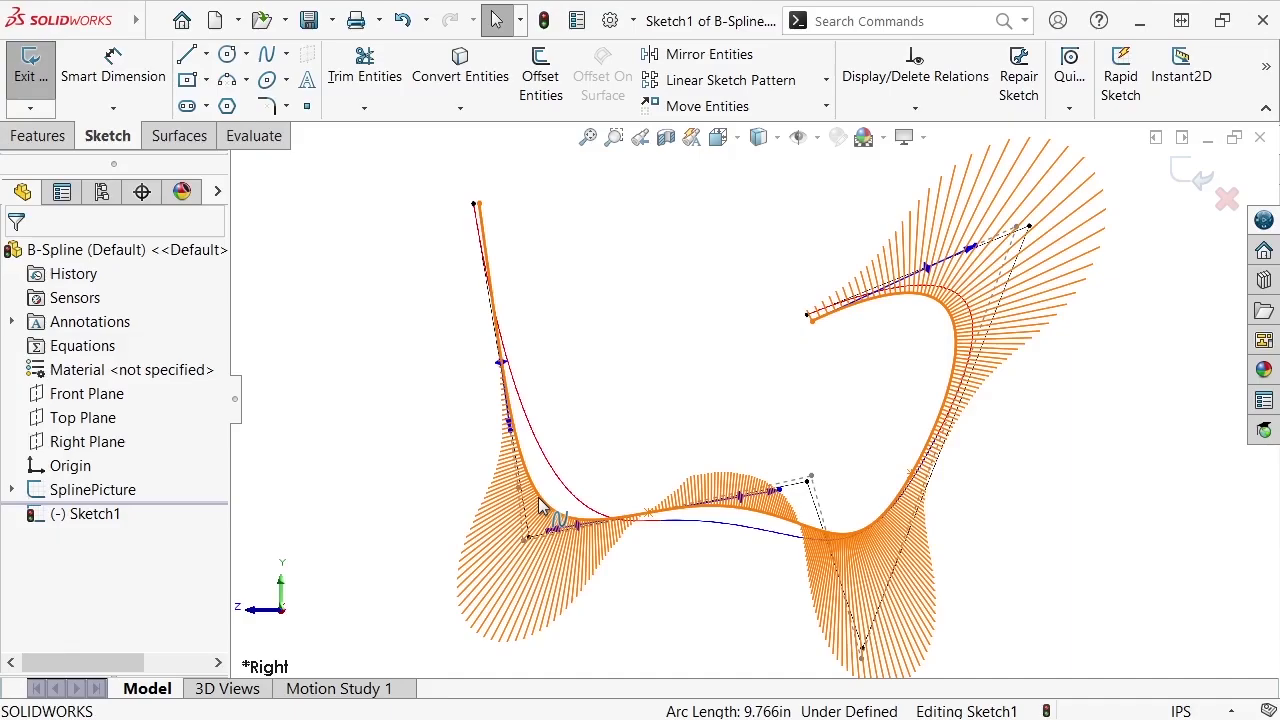
Try swinging a spline tangent, accept the invalid-geometry restore, and reselect the restored spline.
click(540, 504)
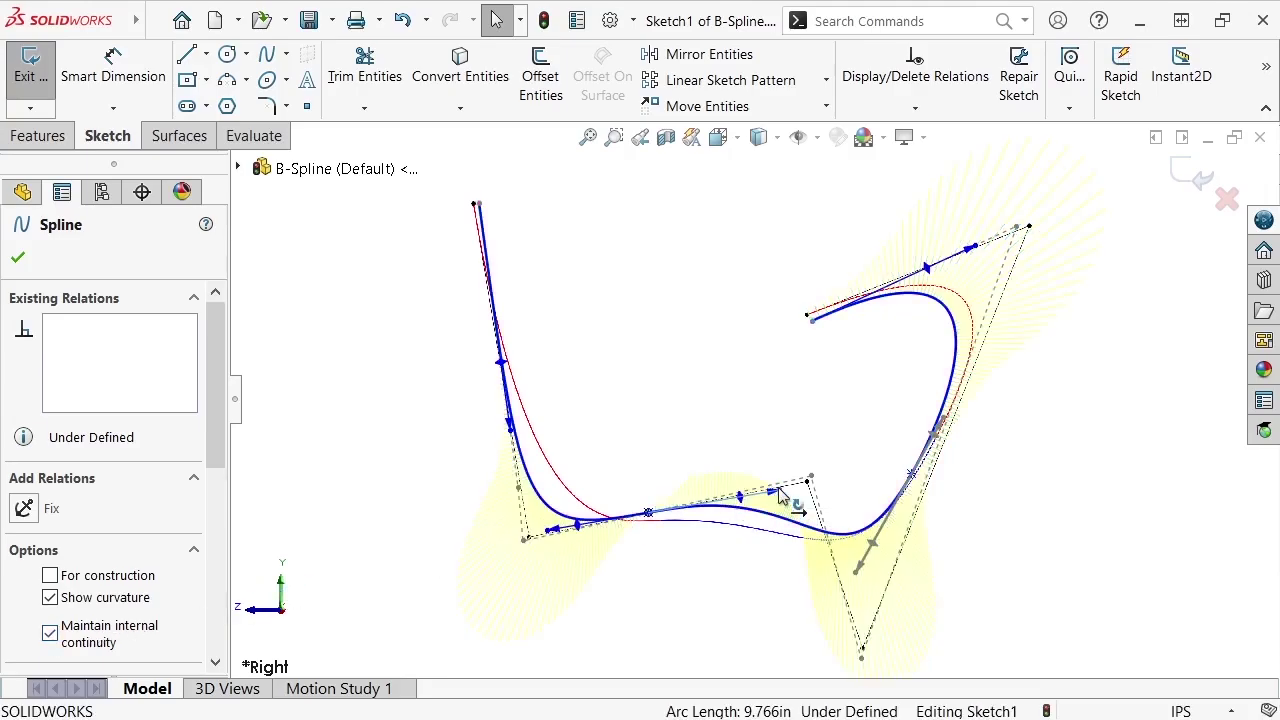
drag(782, 497, 624, 492)
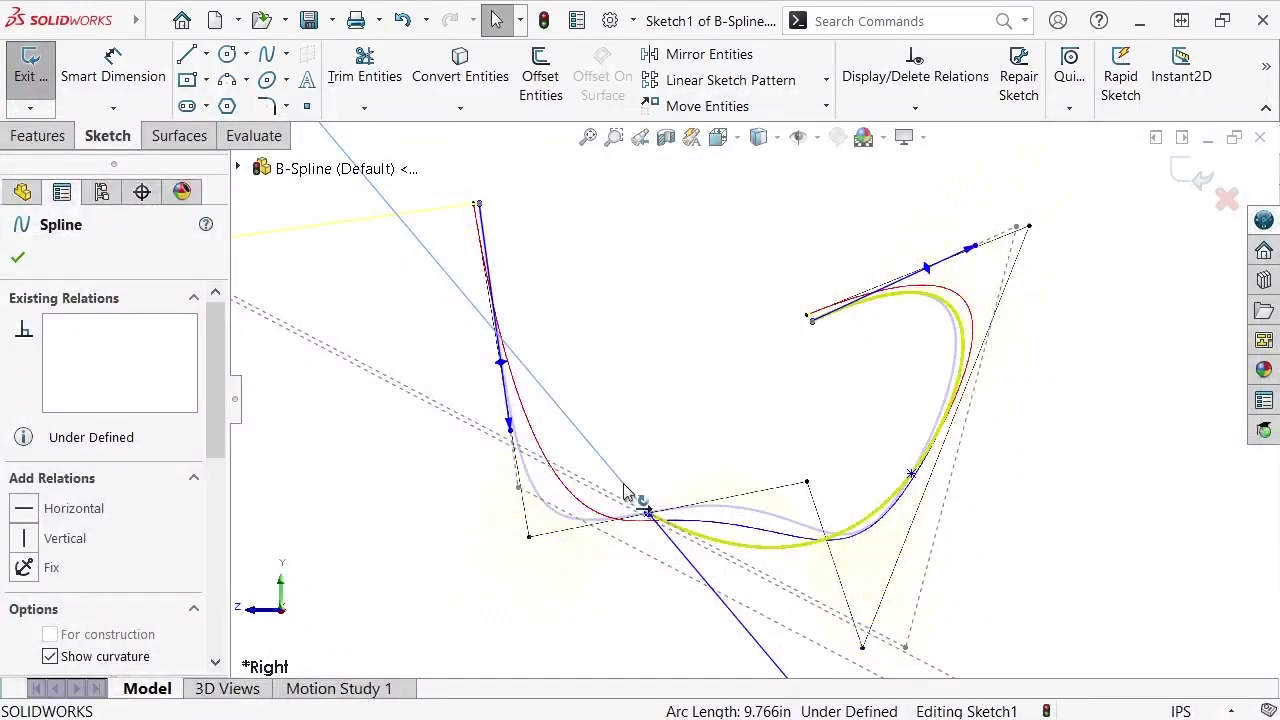
drag(624, 492, 618, 496)
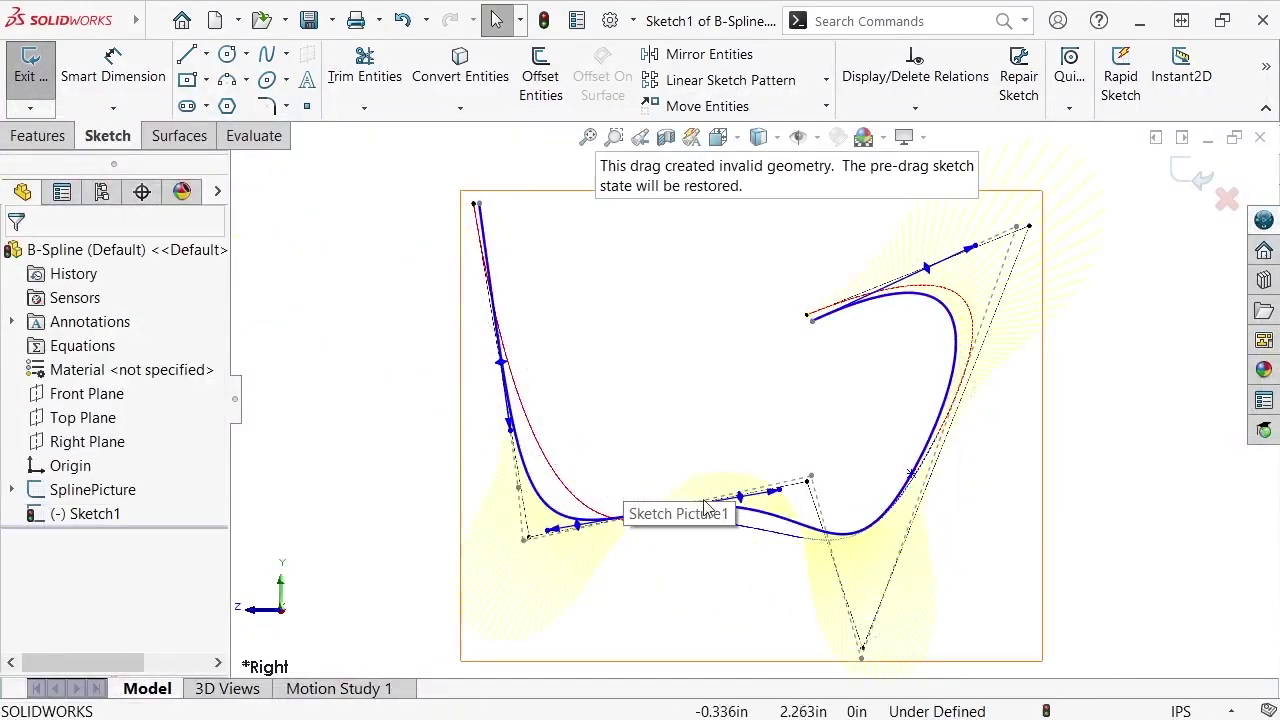
click(765, 520)
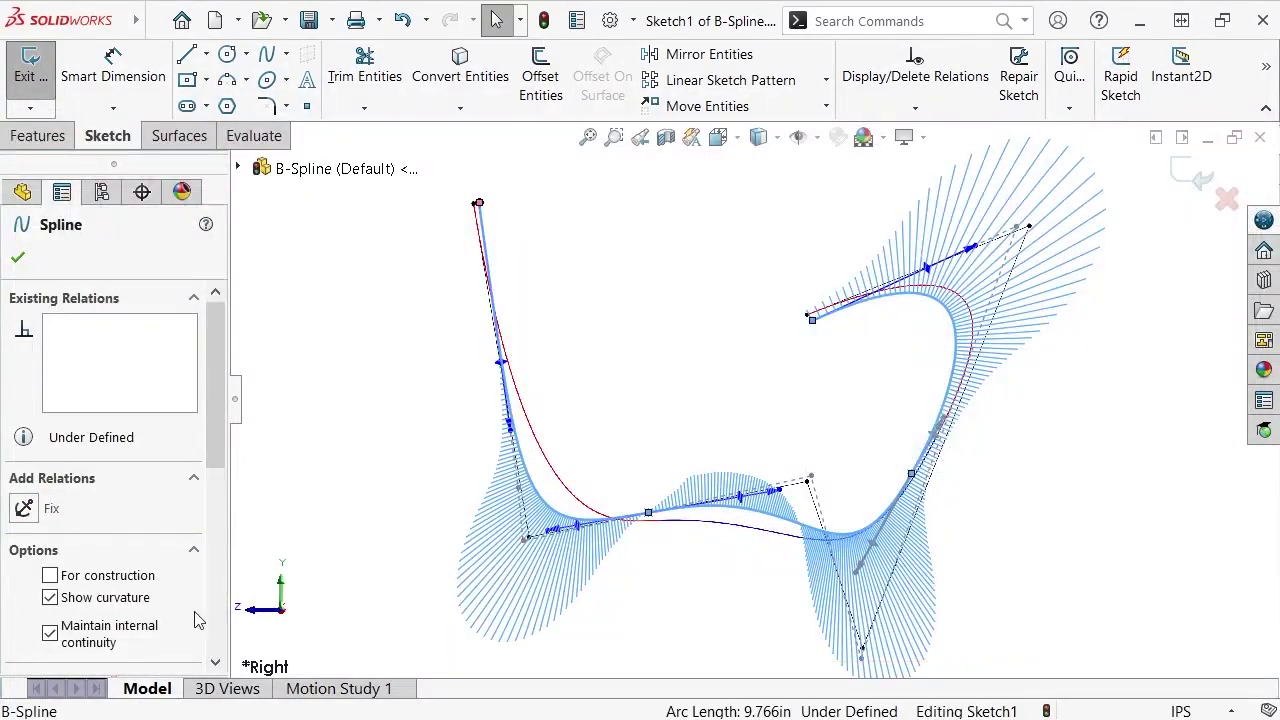
Turn off Maintain internal continuity and swing the middle tangent toward vertical, creating a small loop.
click(50, 633)
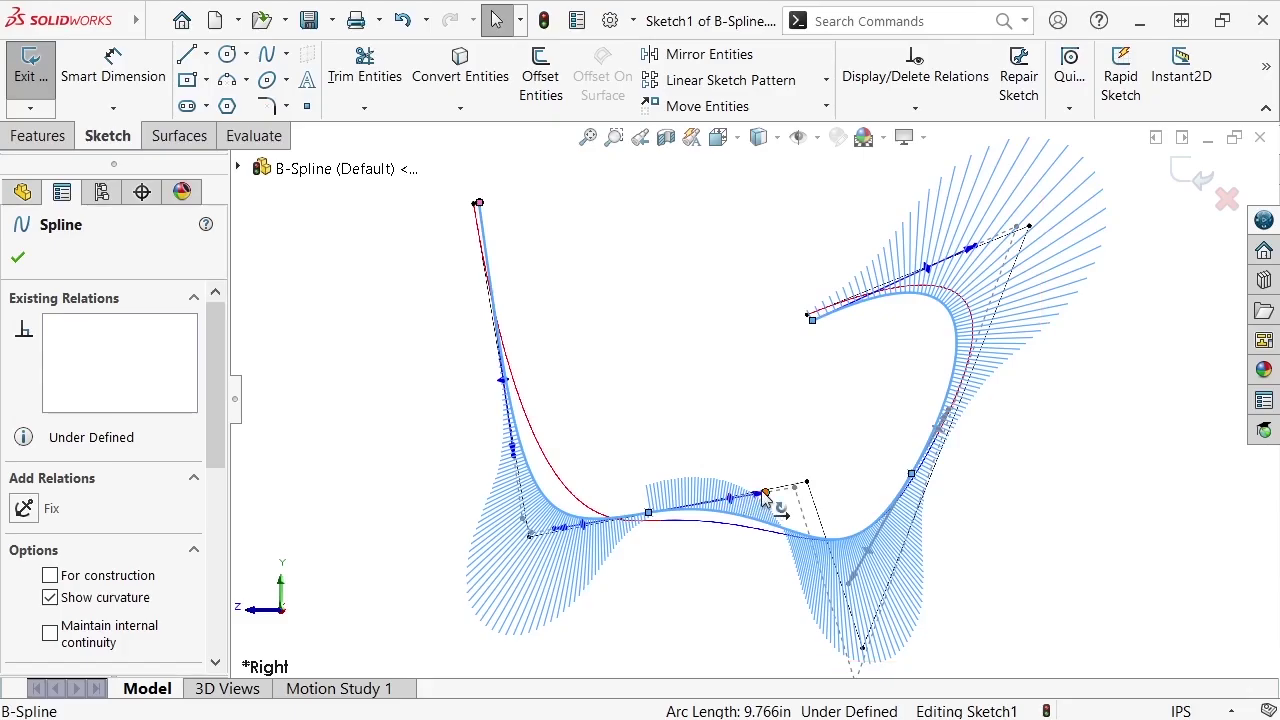
drag(755, 502, 500, 362)
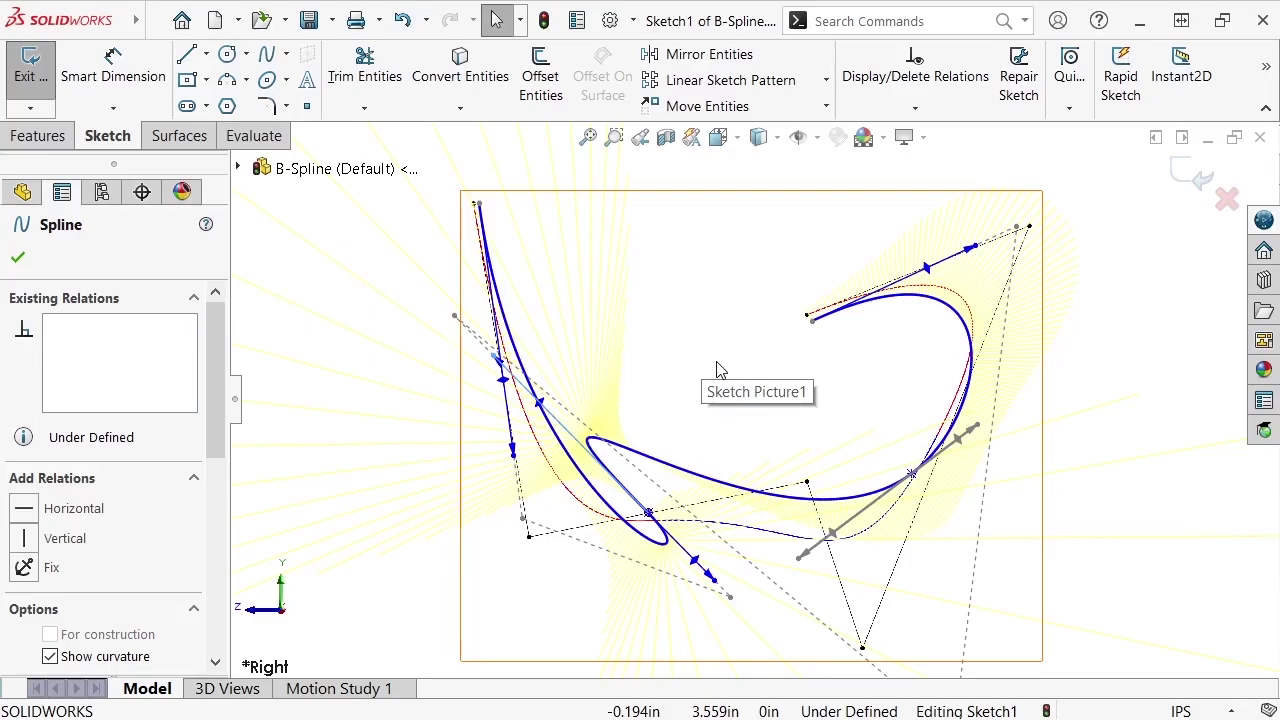
key(Escape)
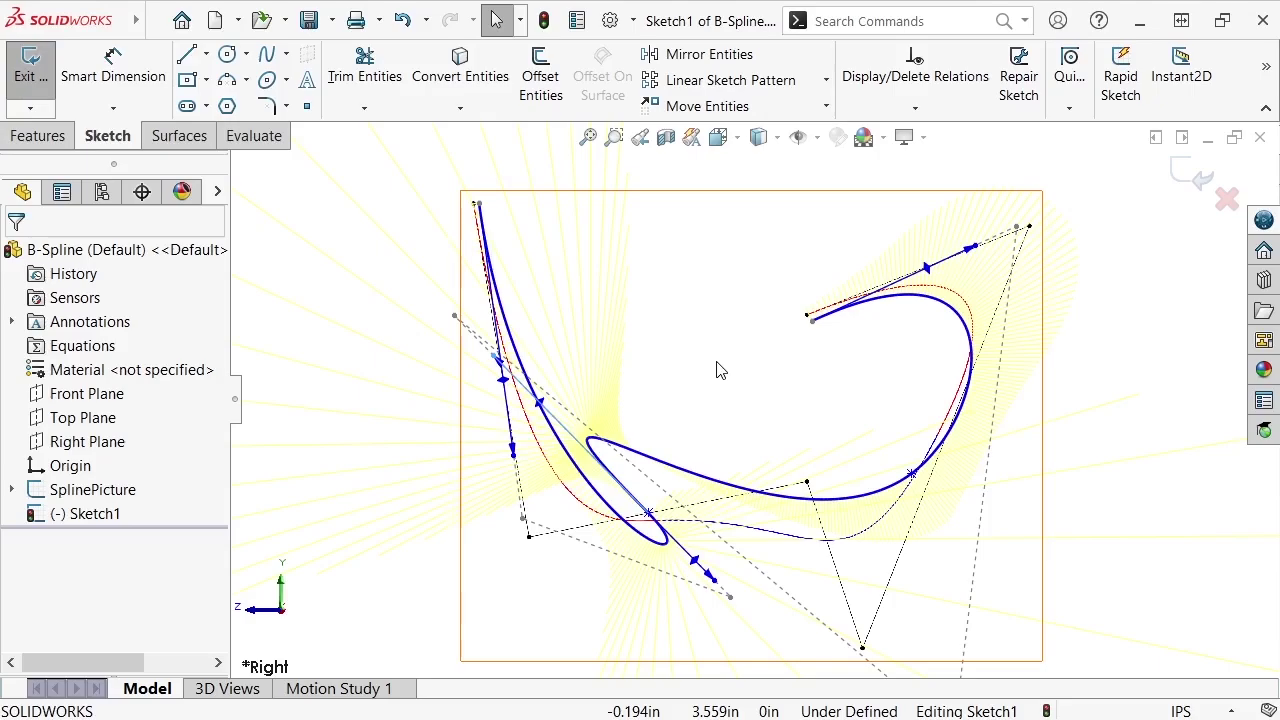
Switch to the Point Interpolation part and start the Spline tool.
key(ctrl+Tab)
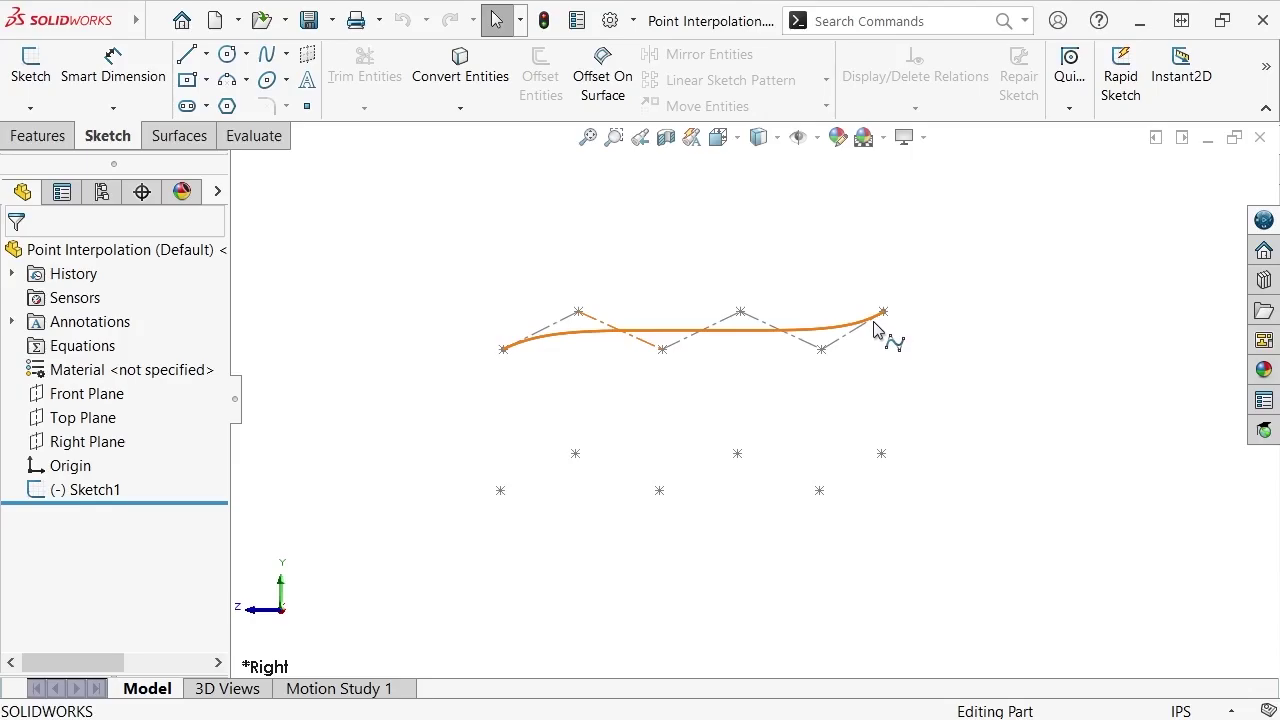
click(268, 62)
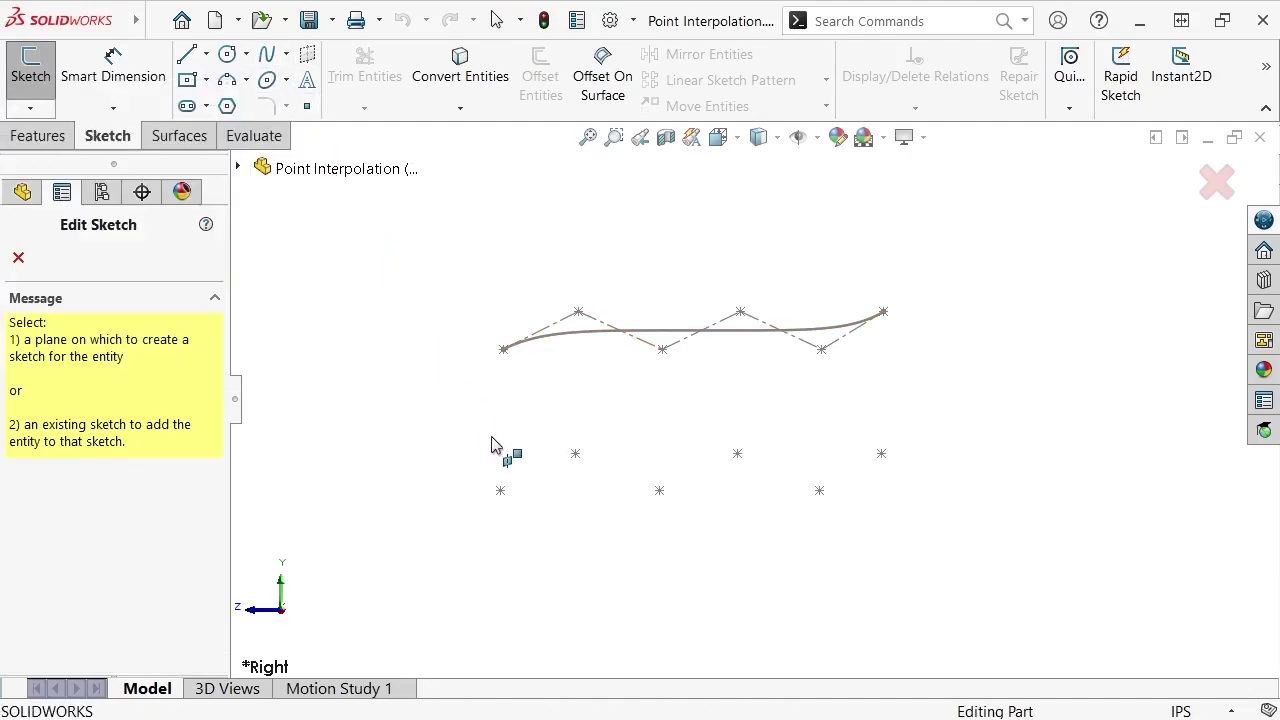
Draw a wavy spline in Sketch1 through the six lower sketch points, left to right.
click(501, 490)
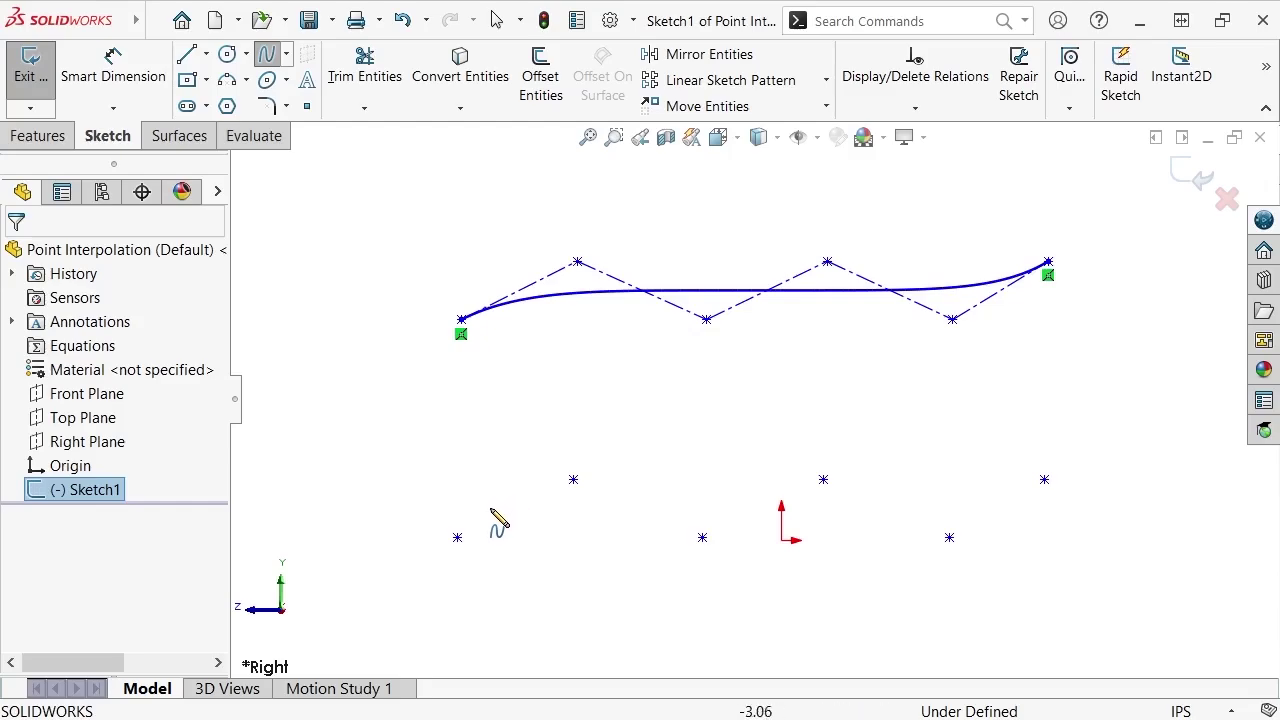
click(457, 537)
click(573, 480)
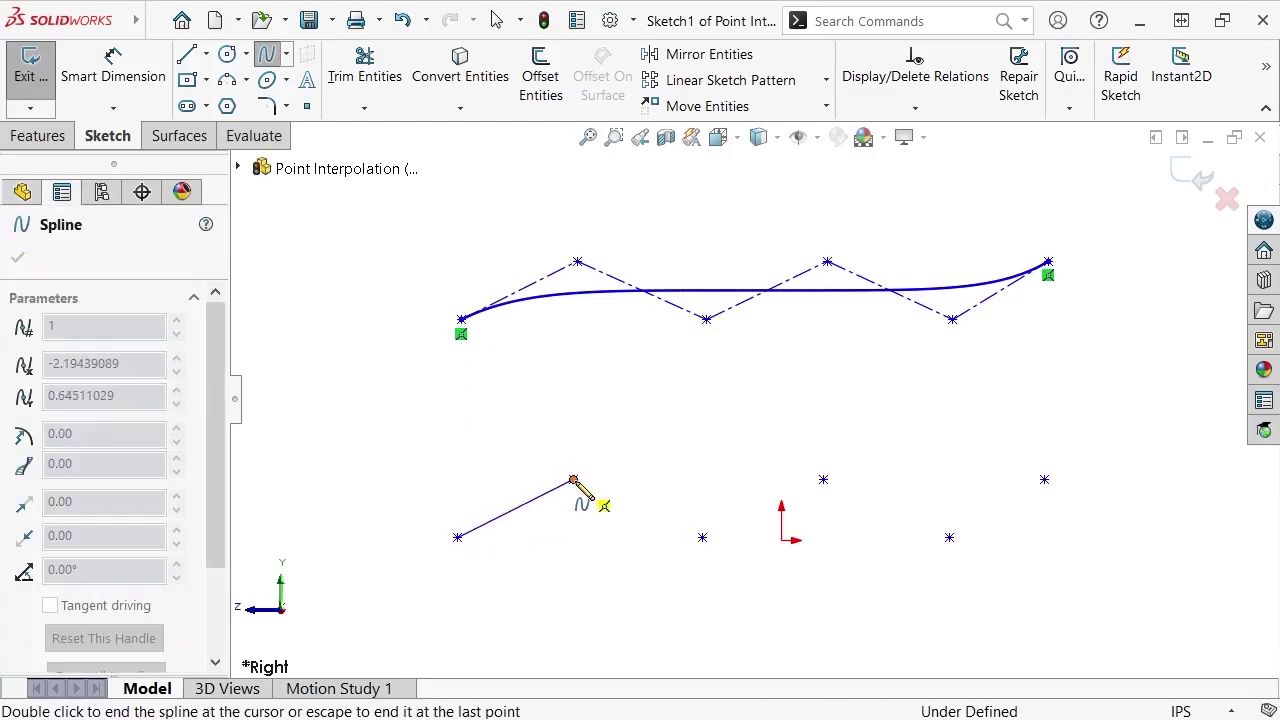
click(702, 537)
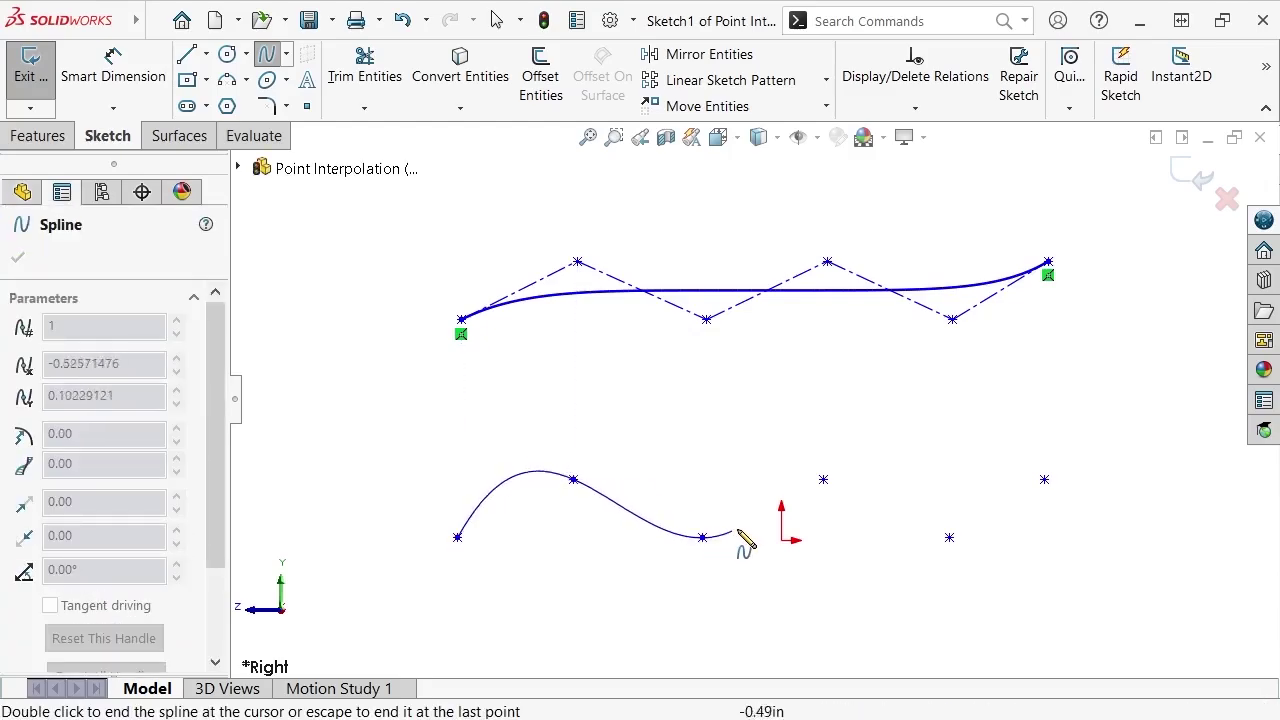
click(823, 480)
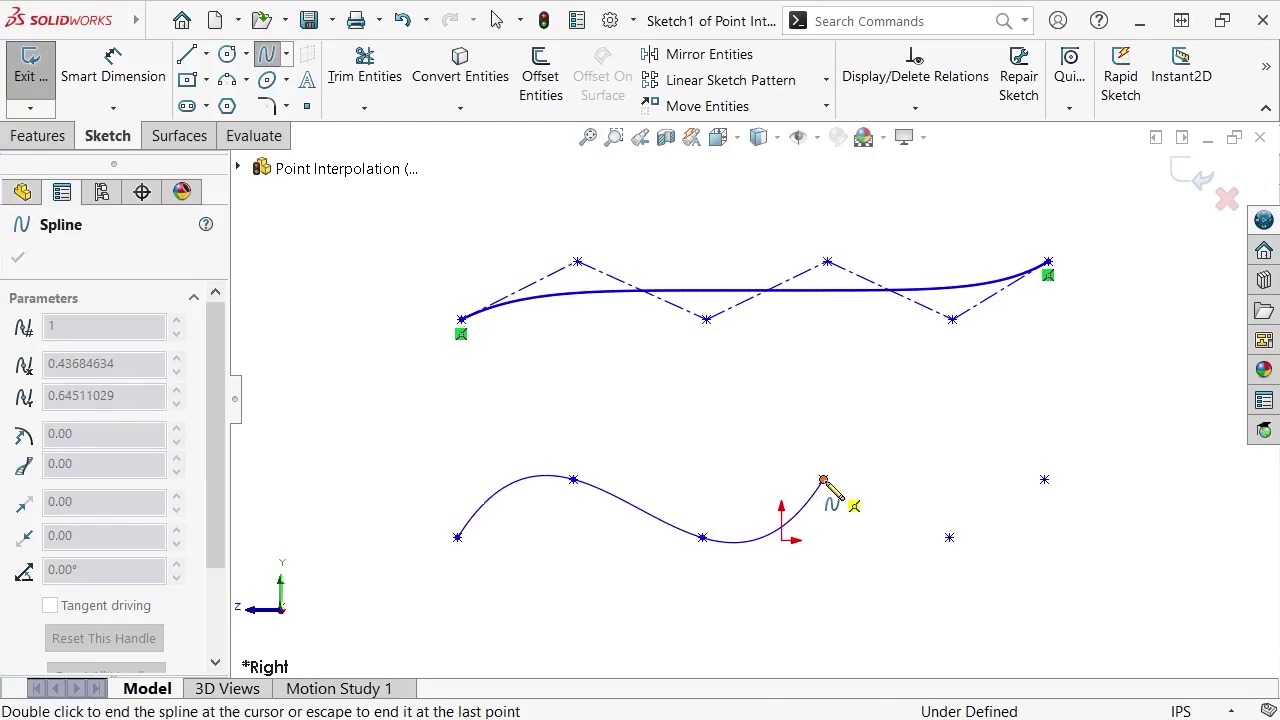
click(949, 537)
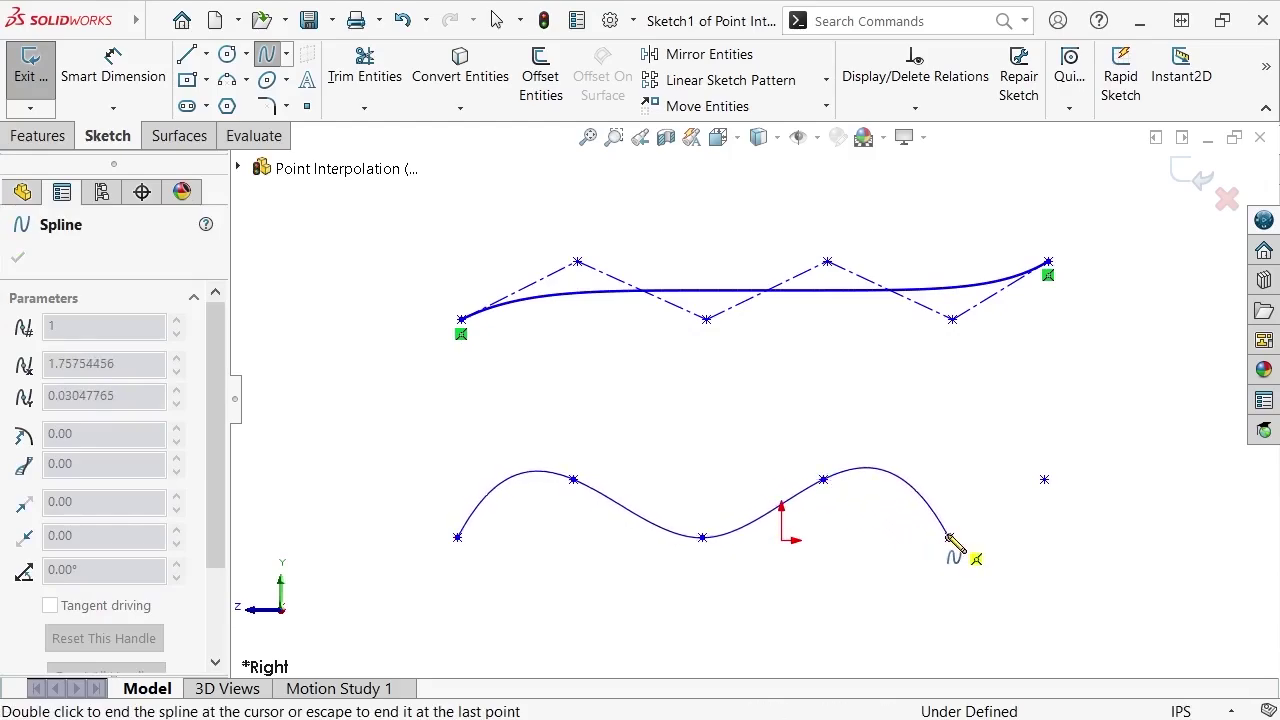
click(1044, 480)
key(Escape)
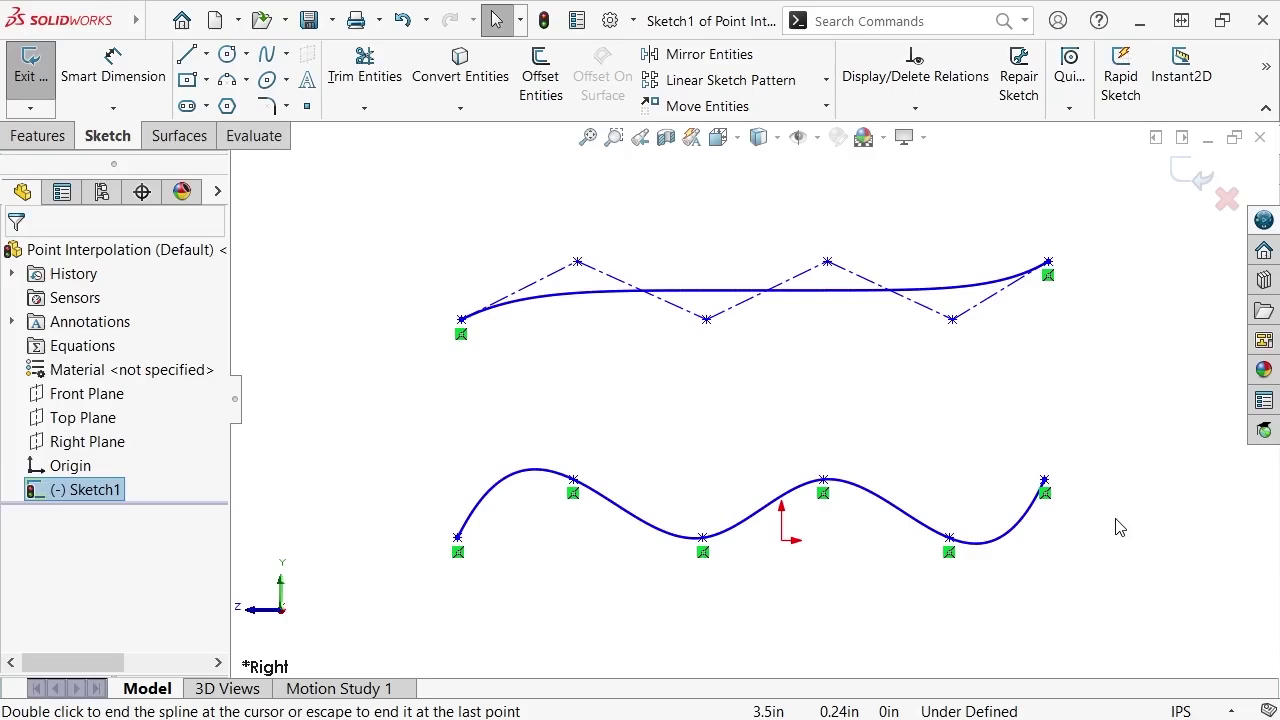